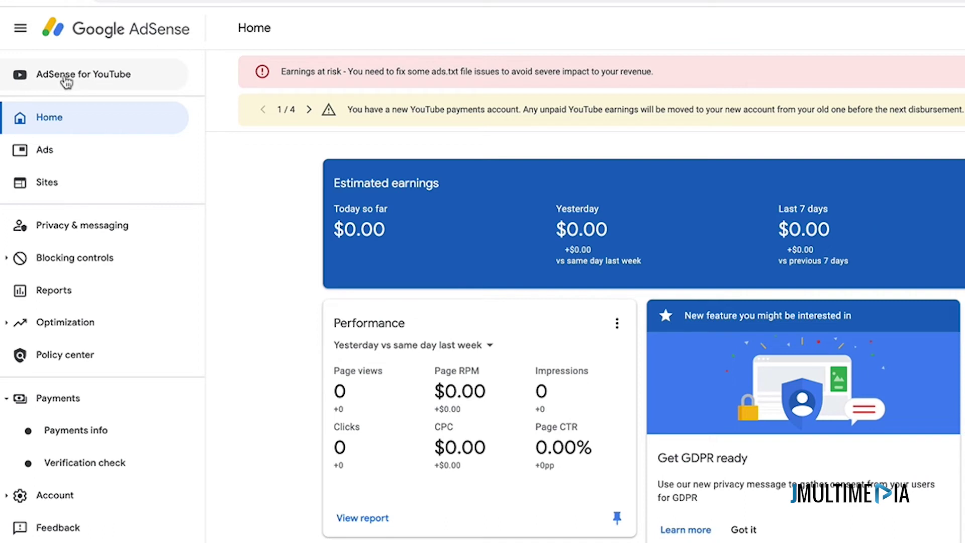
Reach the Payments info page for the AdSense (Nigeria) account from the sidebar's Payments section
{"action": "left_click", "coordinate": [65, 81]}
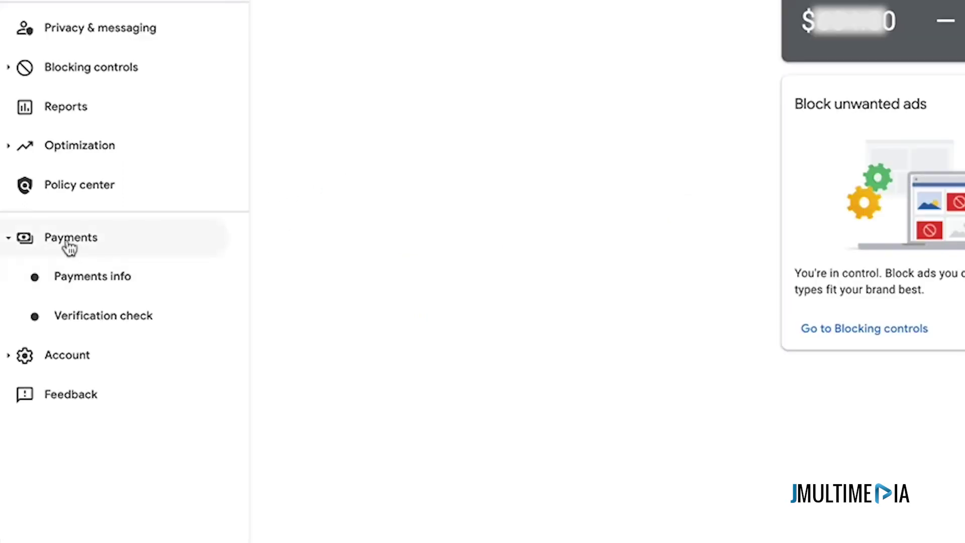
{"action": "left_click", "coordinate": [67, 246]}
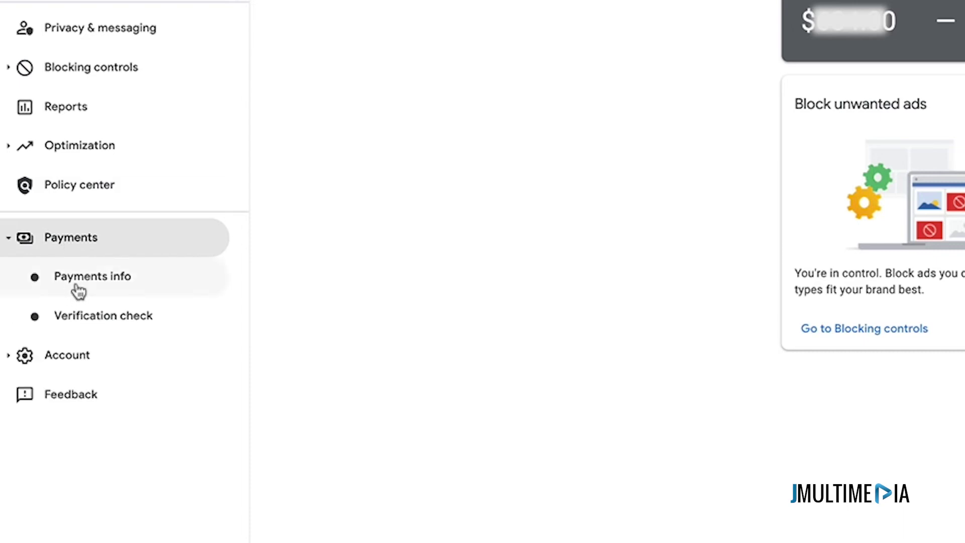
{"action": "left_click", "coordinate": [82, 285]}
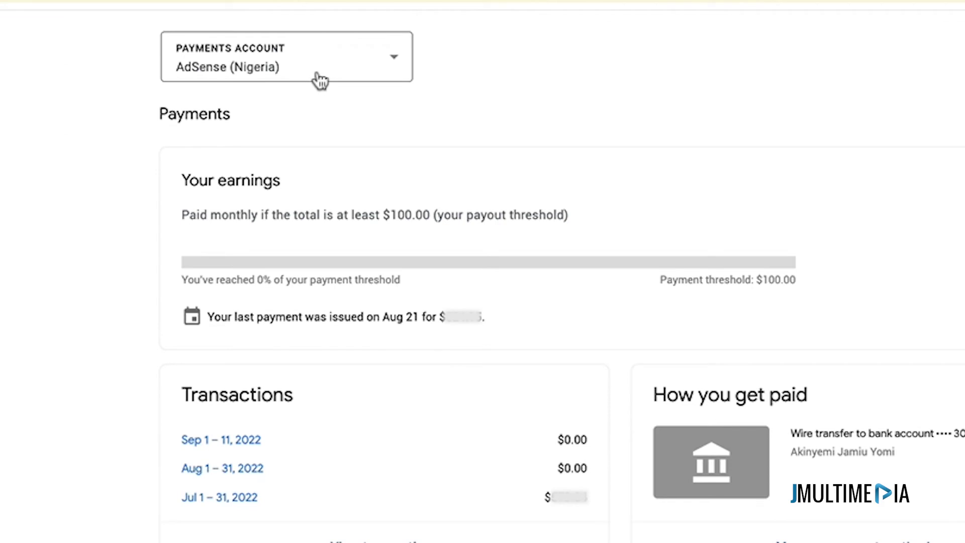
Check the $0.00 earnings, then select Nigeria under YouTube as the payments account
{"action": "left_click", "coordinate": [393, 66]}
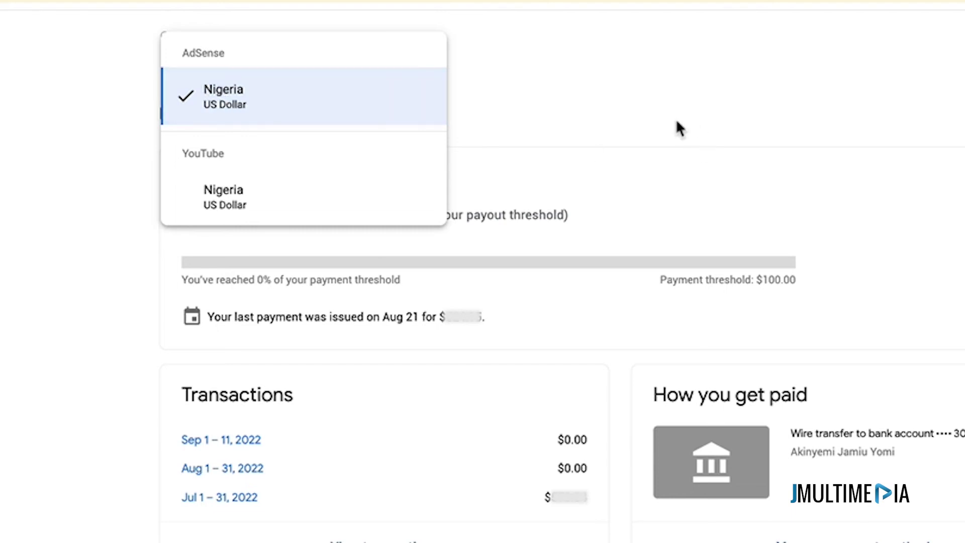
{"action": "left_click", "coordinate": [542, 255]}
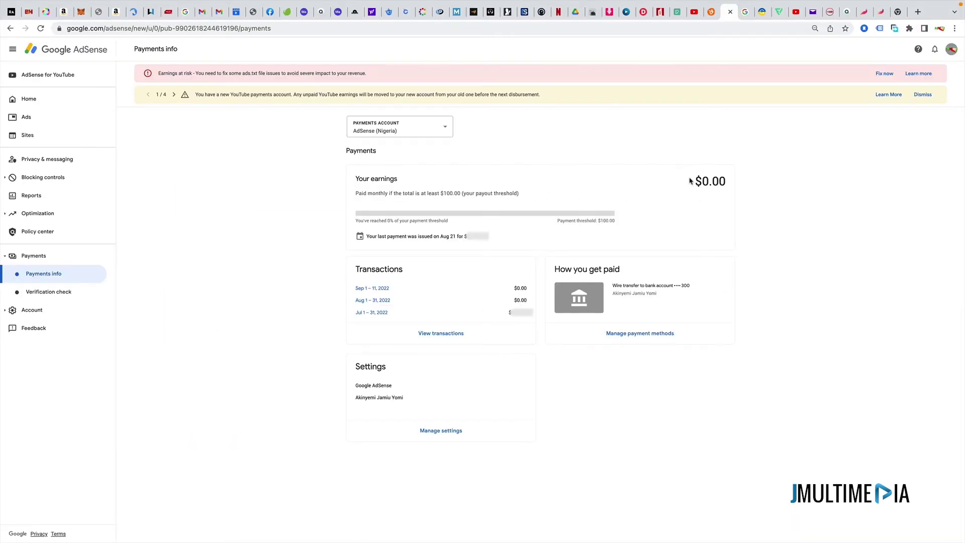
{"action": "left_click_drag", "start_coordinate": [689, 182], "coordinate": [731, 182]}
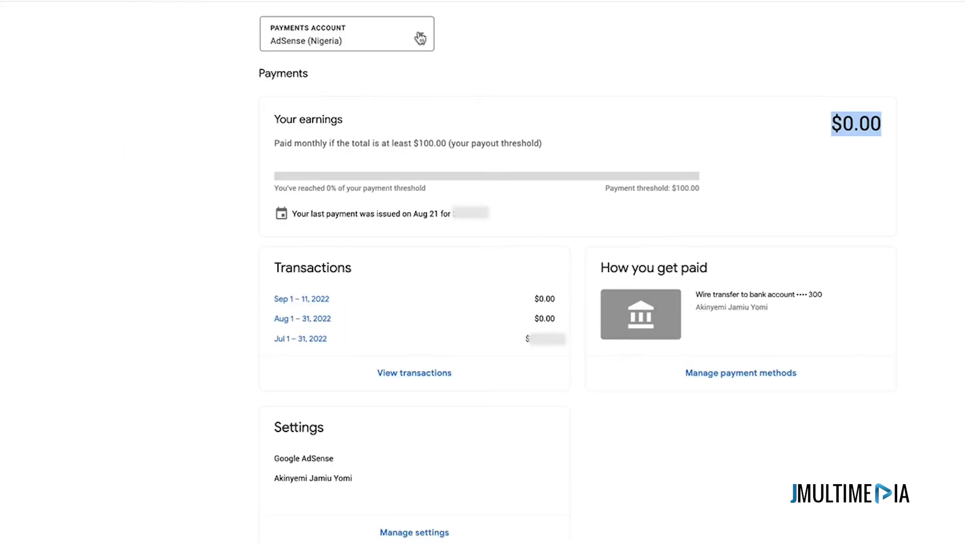
{"action": "left_click", "coordinate": [419, 37]}
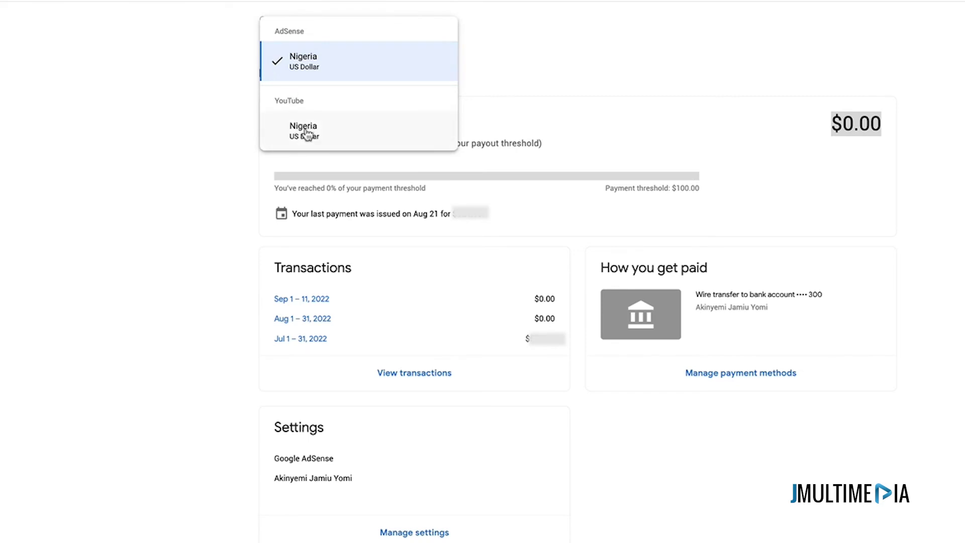
{"action": "left_click", "coordinate": [305, 135]}
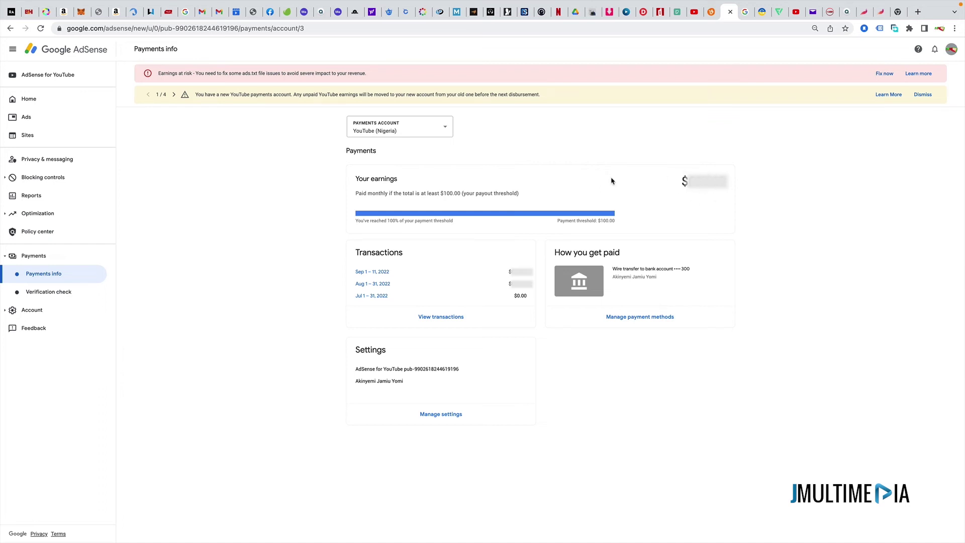
View the YouTube account's transactions with the date range changed from Last 3 months to Previous month
{"action": "left_click", "coordinate": [443, 322]}
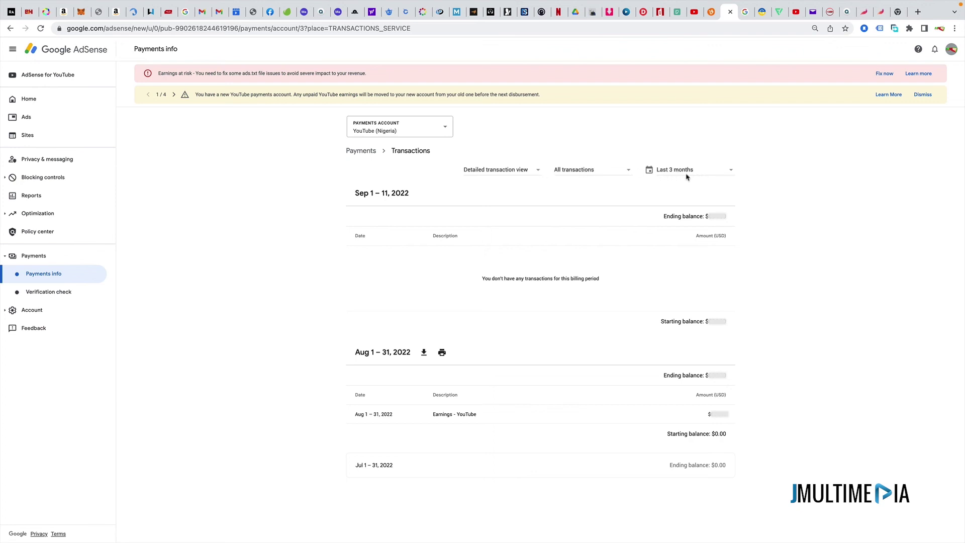
{"action": "left_click", "coordinate": [728, 172]}
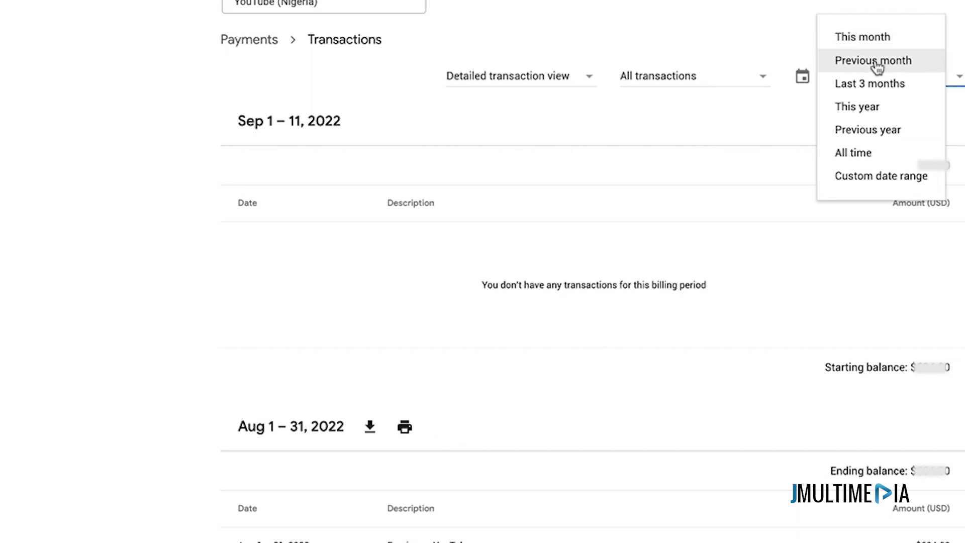
{"action": "left_click", "coordinate": [894, 66]}
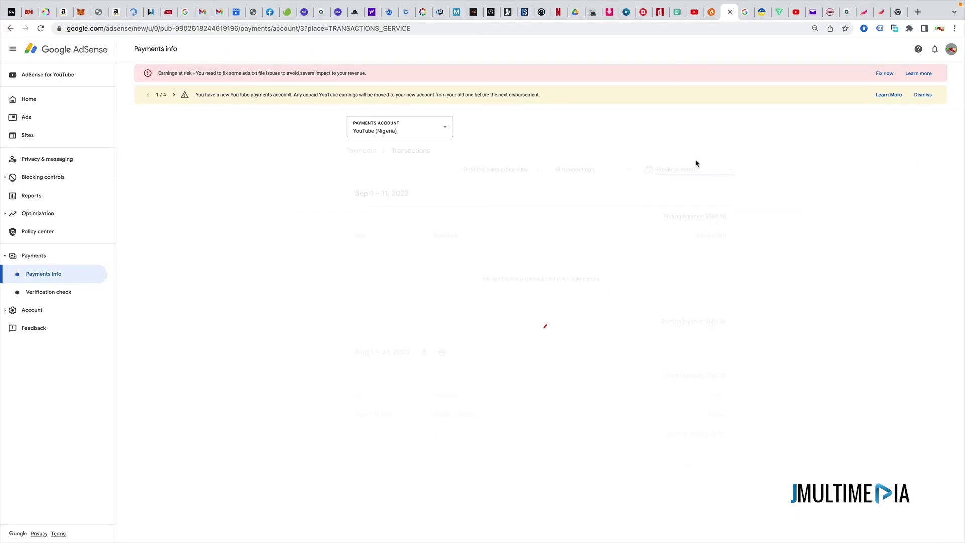